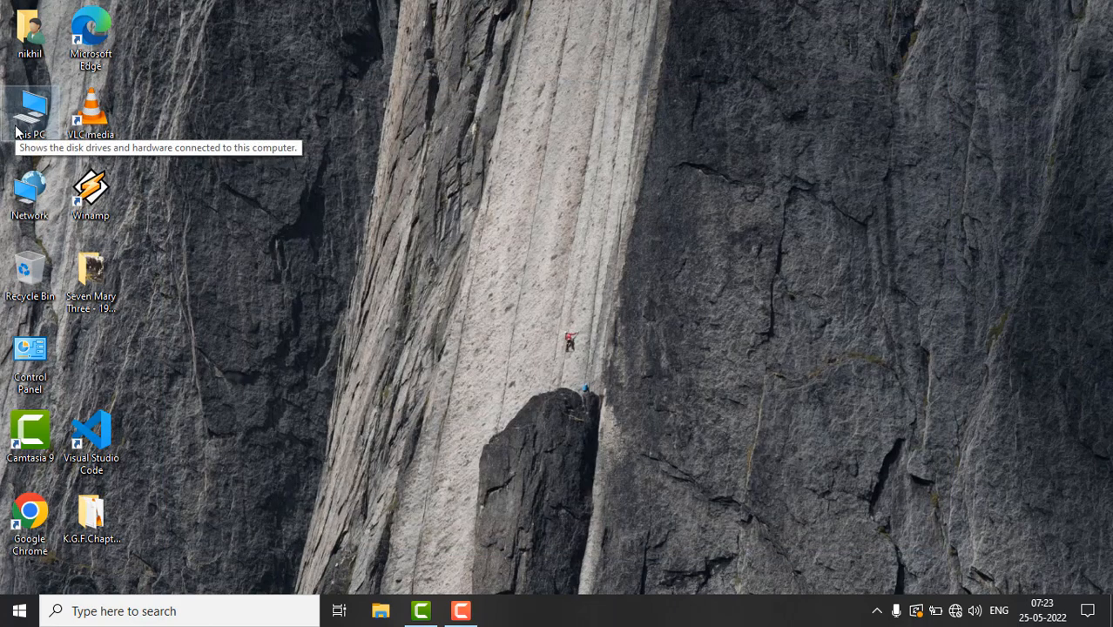
# Open This PC and bring up the Local Disk (C:) Properties dialog, positioned higher on screen
pyautogui.doubleClick(16, 130)
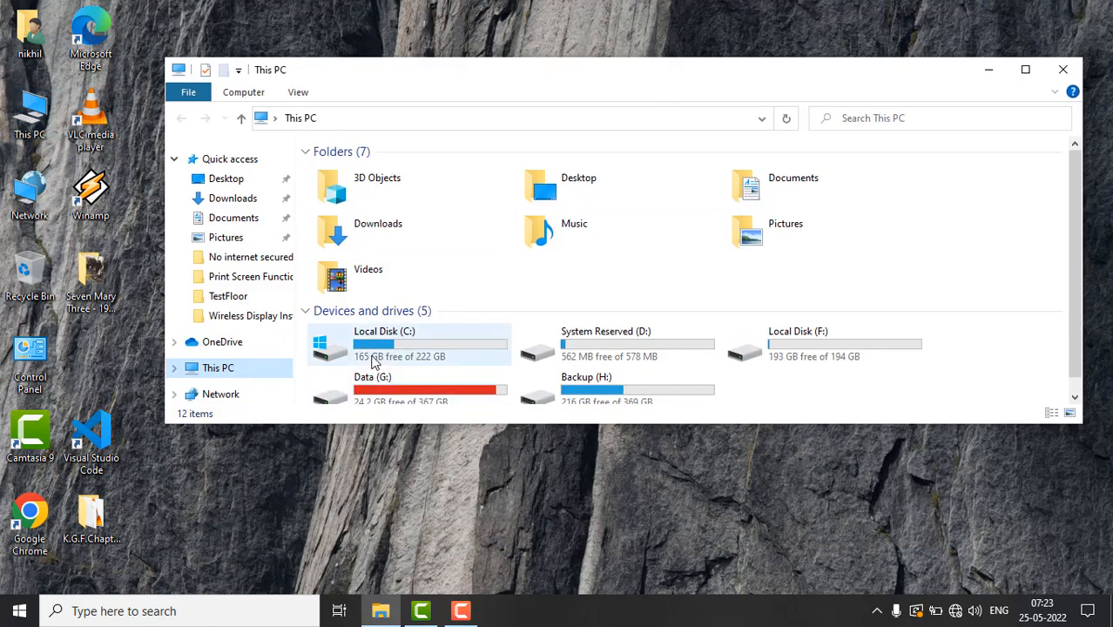
pyautogui.click(373, 350)
pyautogui.rightClick(373, 350)
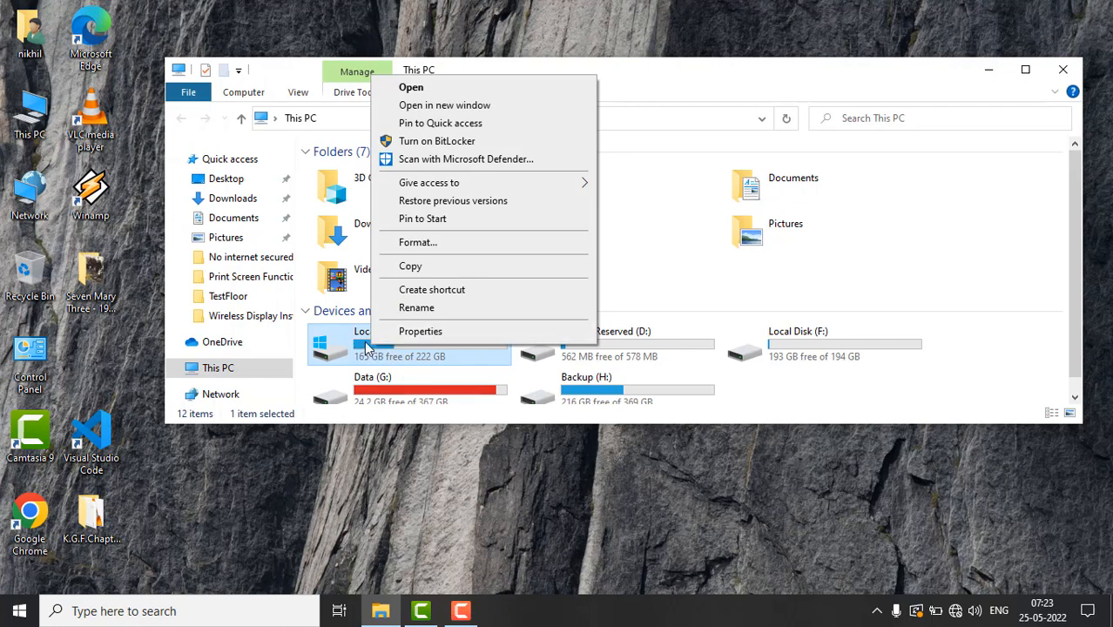
pyautogui.click(413, 333)
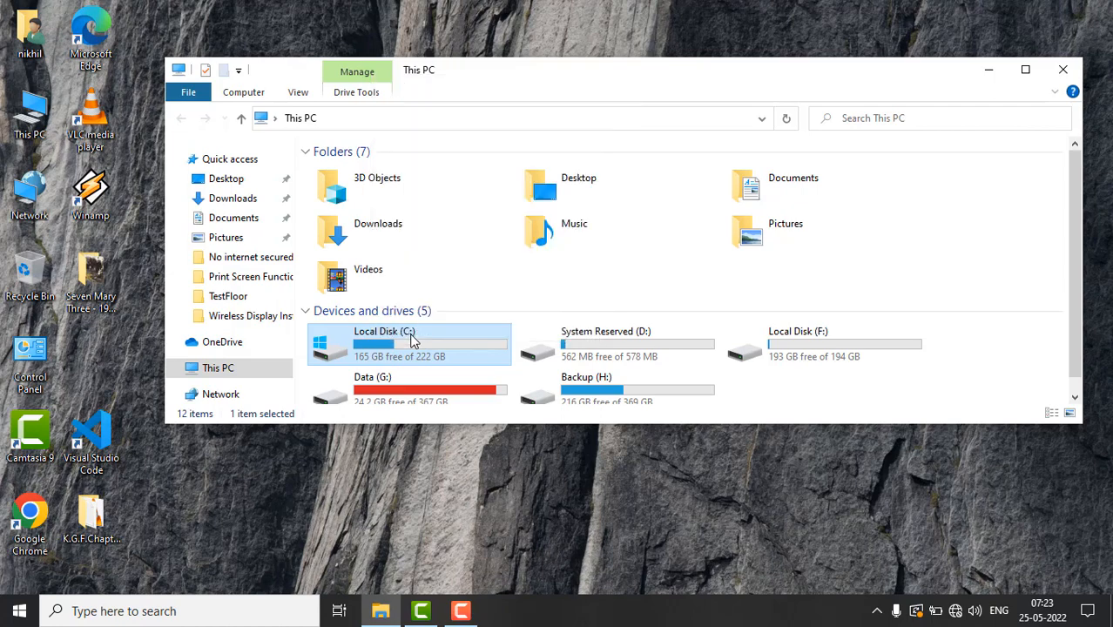
pyautogui.moveTo(521, 192); pyautogui.dragTo(572, 120)
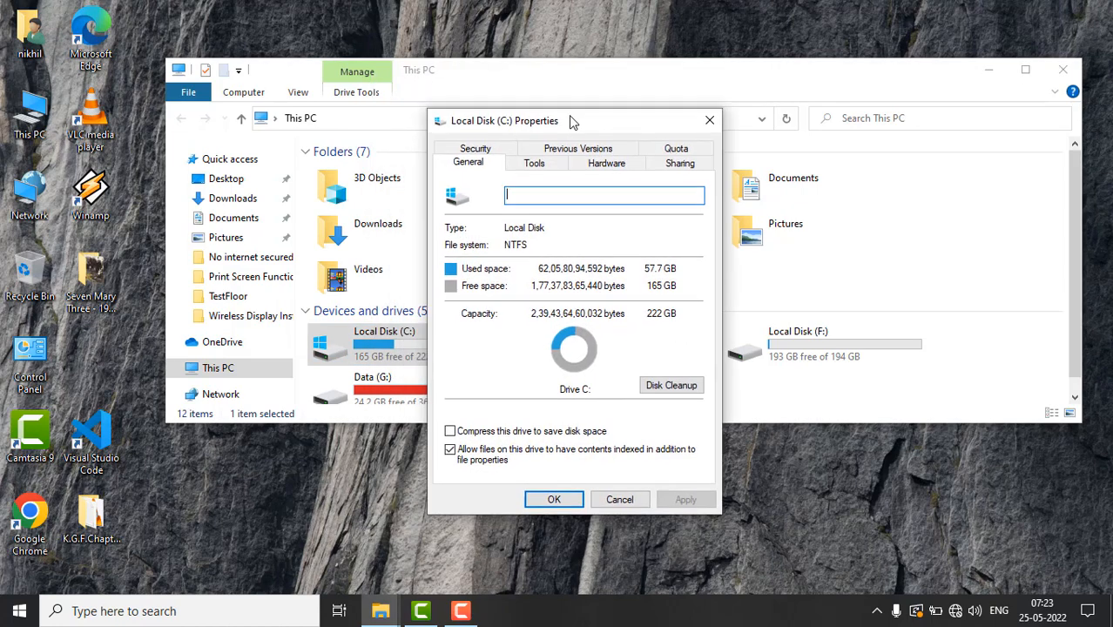
# Run Error checking's Check on C: from the Tools tab, reporting no errors found
pyautogui.click(546, 165)
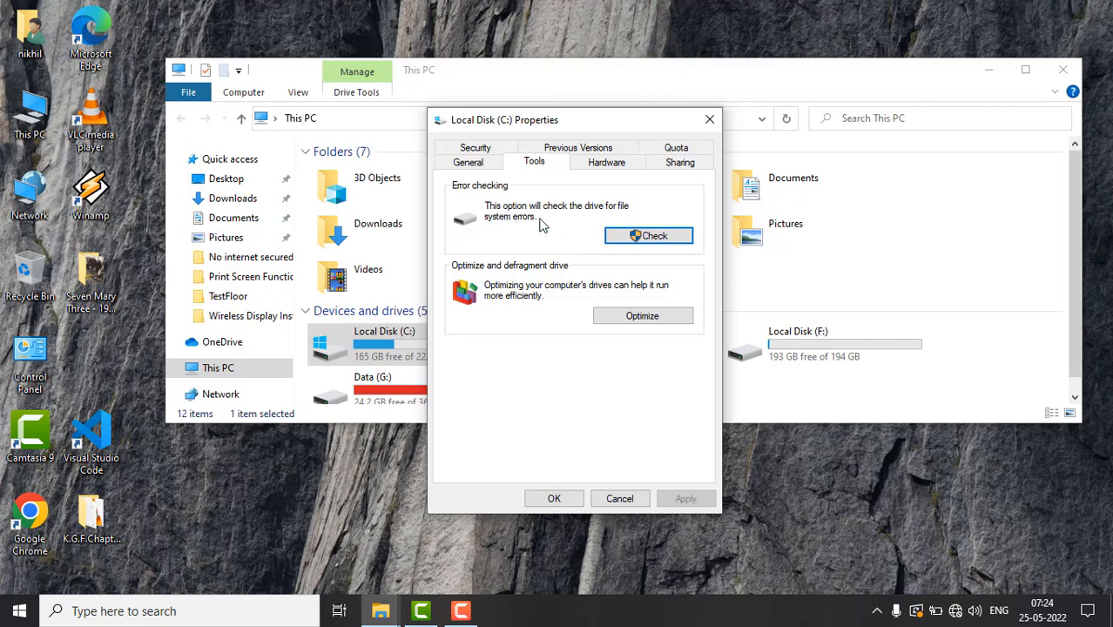
pyautogui.click(641, 237)
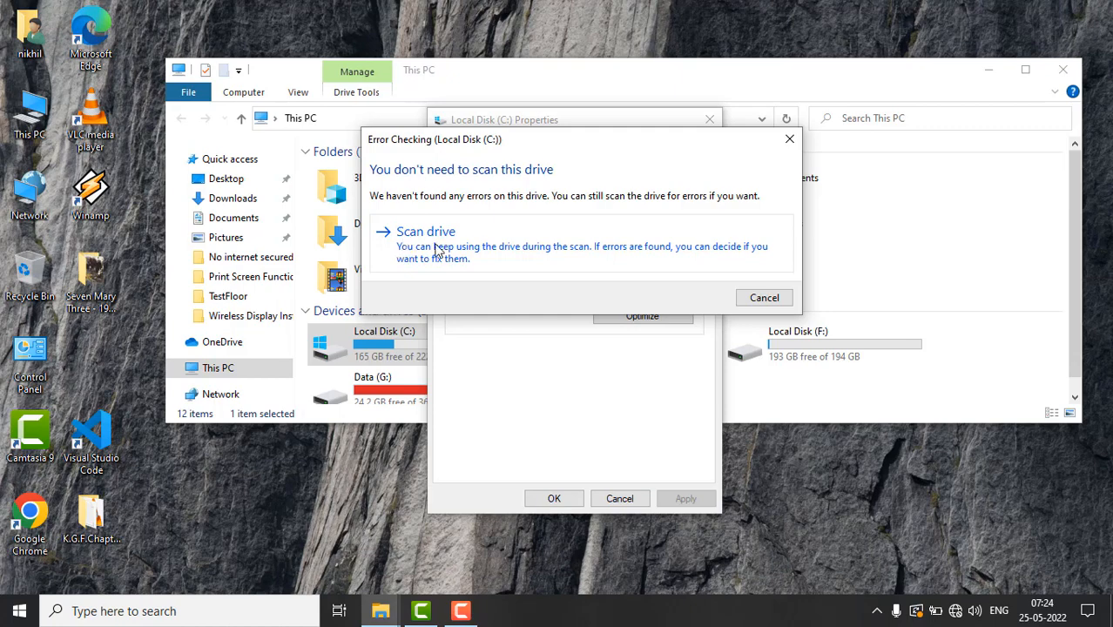
# Dismiss the error-check and Explorer windows and refresh the empty desktop twice
pyautogui.click(1063, 69)
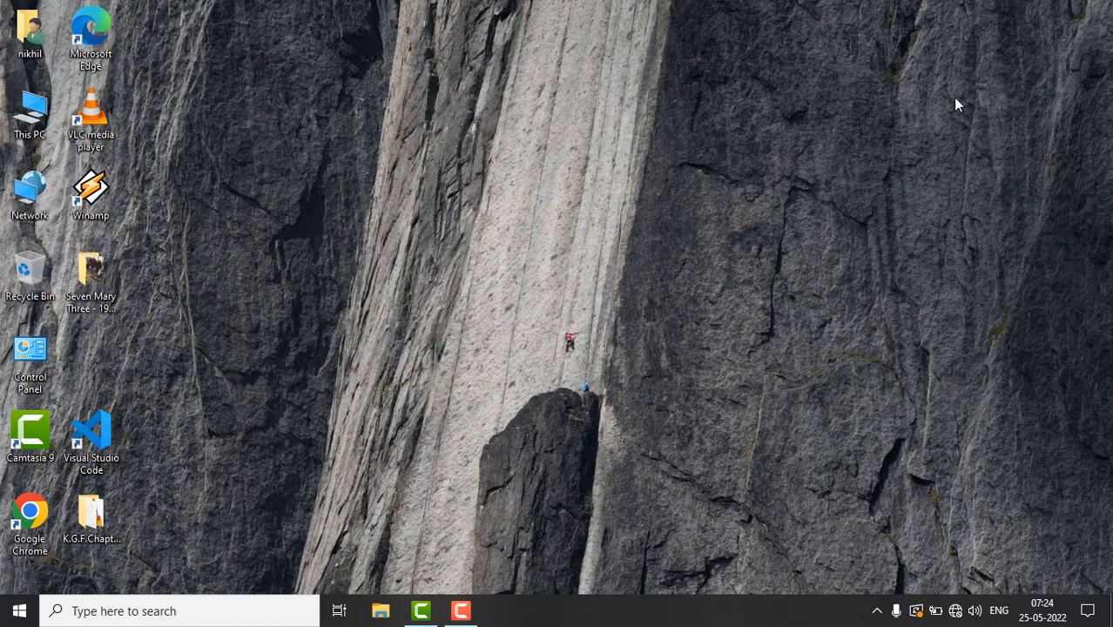
pyautogui.rightClick(491, 128)
pyautogui.click(523, 172)
pyautogui.rightClick(523, 171)
pyautogui.click(539, 218)
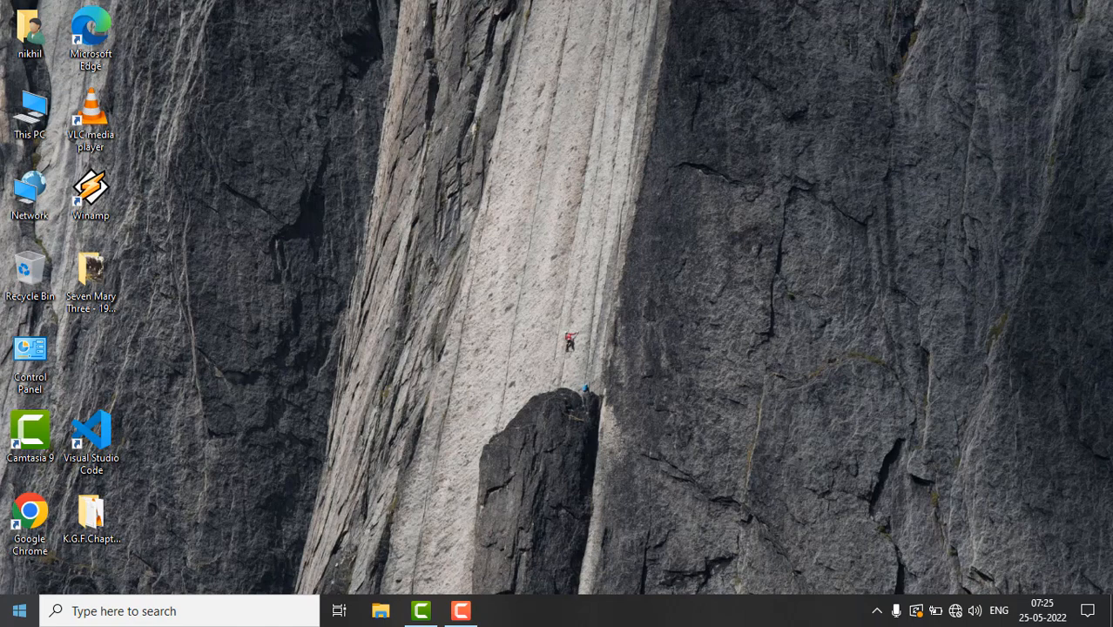
# Search Start for cmd and launch Command Prompt as administrator
pyautogui.click(19, 609)
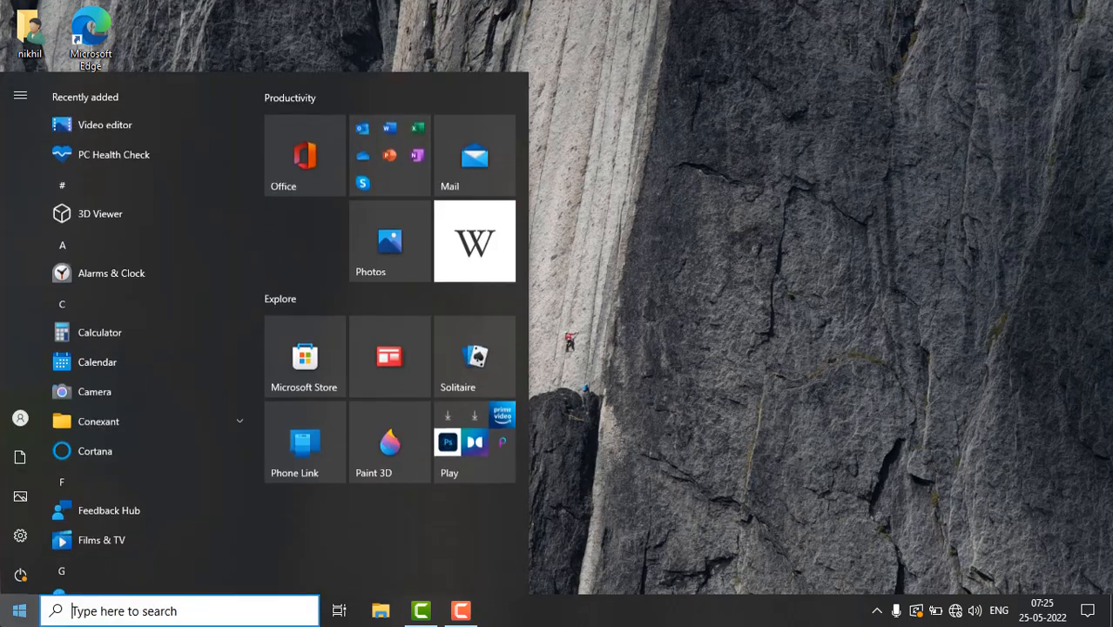
pyautogui.write('cmd')
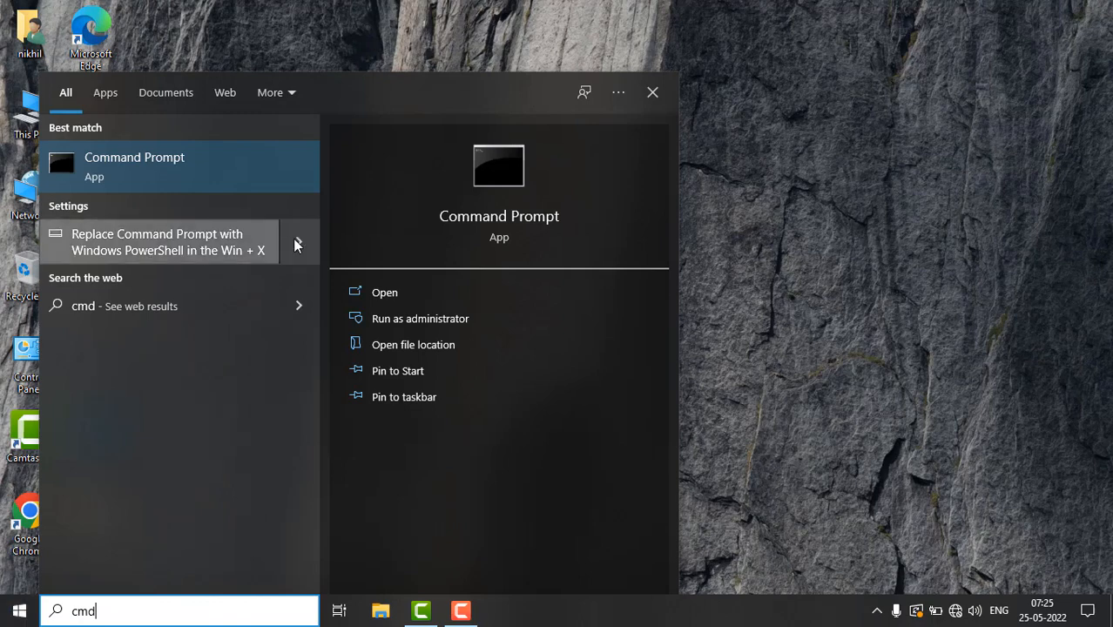
pyautogui.click(416, 321)
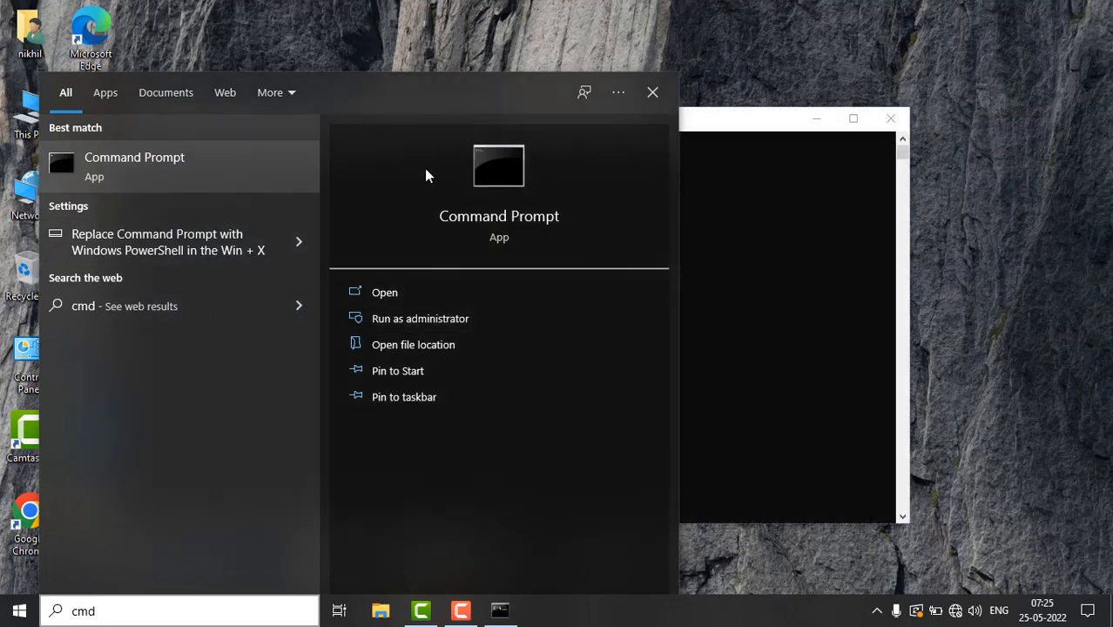
pyautogui.click(627, 138)
# Run chkdsk /f/r c: in the admin console, which reports the drive is locked
pyautogui.moveTo(596, 122); pyautogui.dragTo(612, 83)
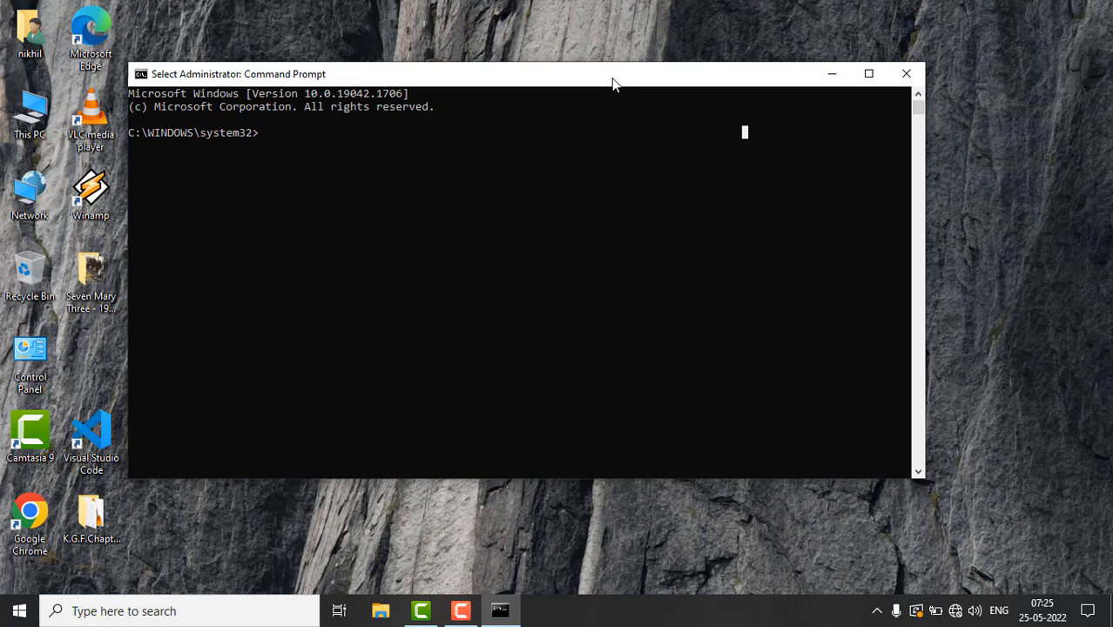
pyautogui.press('Escape')
pyautogui.write('c')
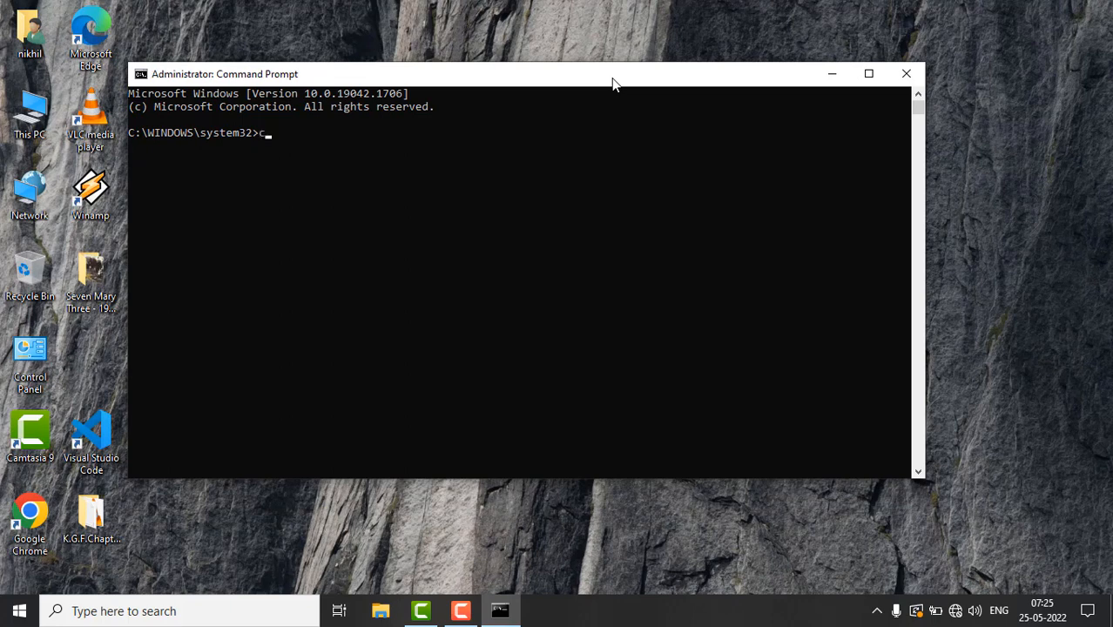
pyautogui.write('hkdsk ')
pyautogui.write('/f/r')
pyautogui.write(' c')
pyautogui.write(':')
pyautogui.press('Return')
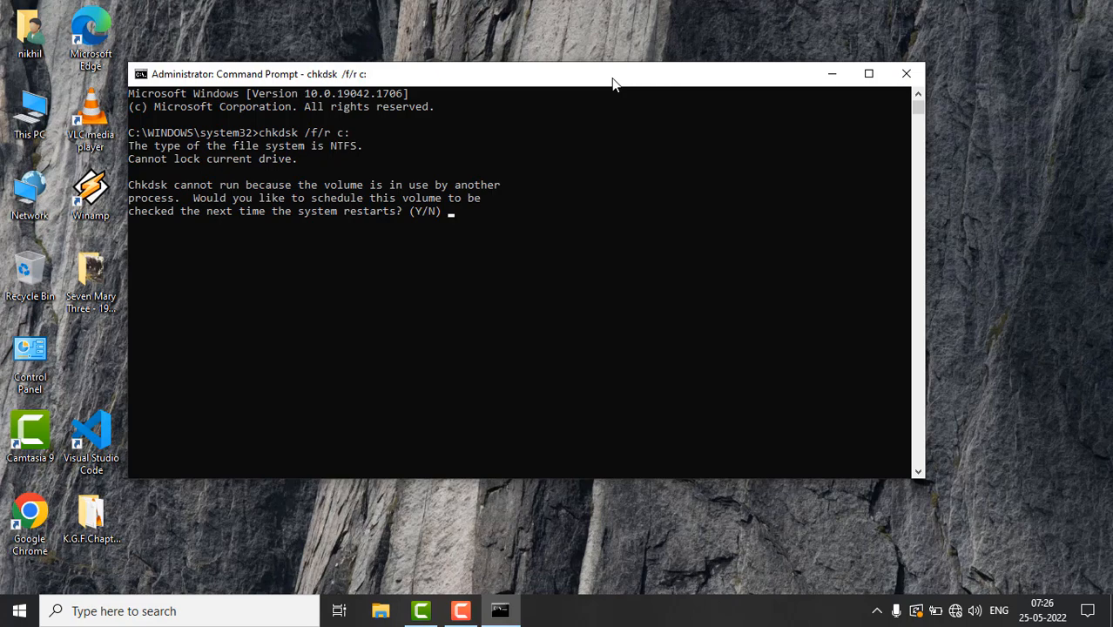
pyautogui.write('y')
# Answer y to schedule the C: check at next restart, close the console and refresh the desktop
pyautogui.press('Return')
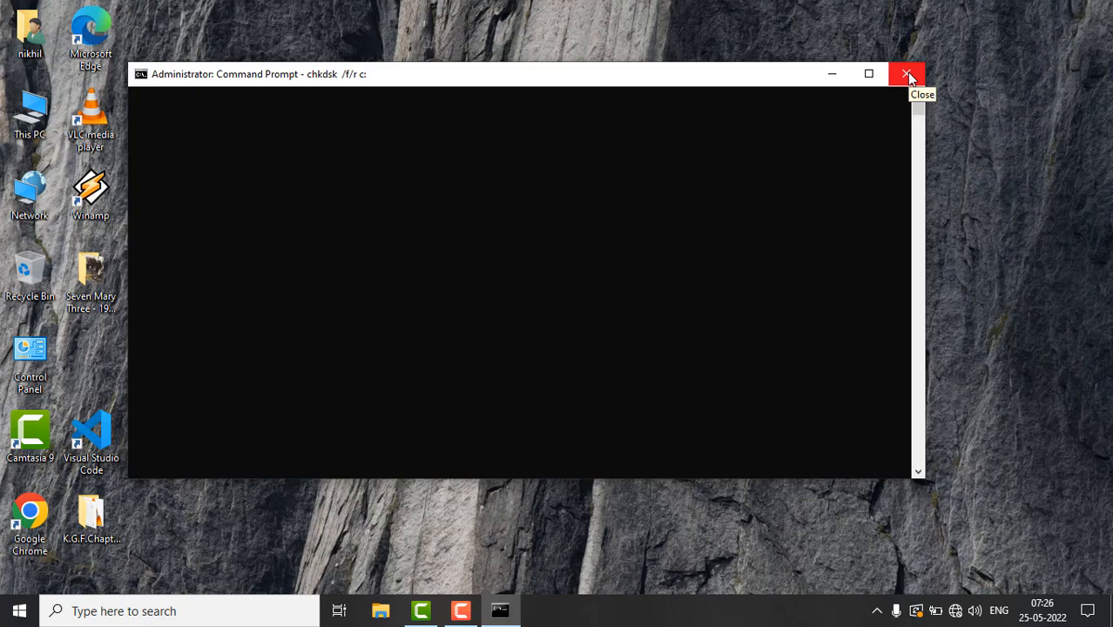
pyautogui.click(908, 77)
pyautogui.rightClick(627, 73)
pyautogui.click(683, 118)
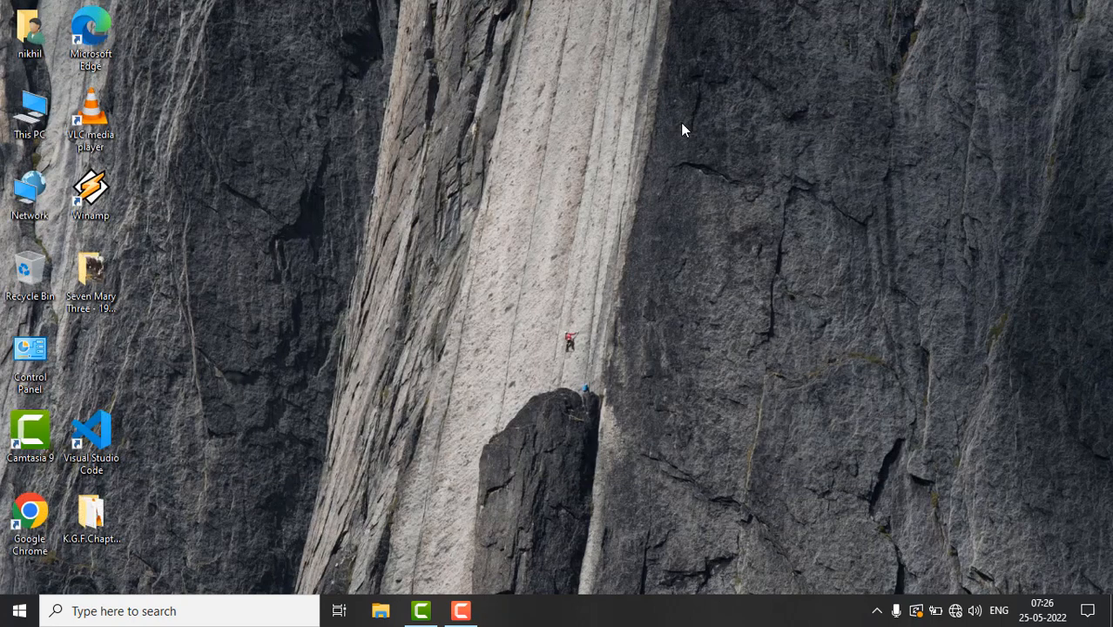